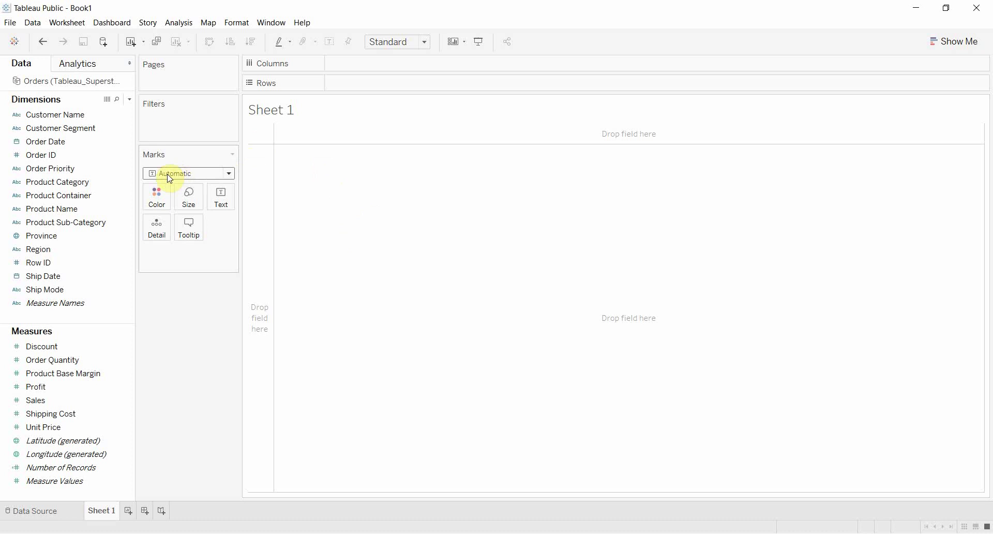
Put Product Category and Sub-Category on Rows and show SUM(Sales) for all 17 sub-categories
click(83, 195)
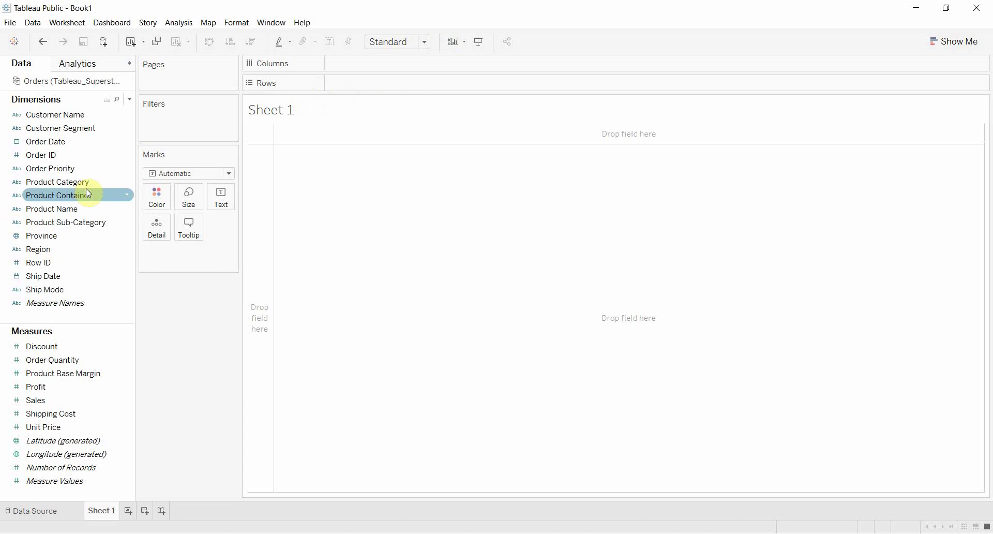
drag(82, 194, 355, 97)
drag(46, 226, 464, 84)
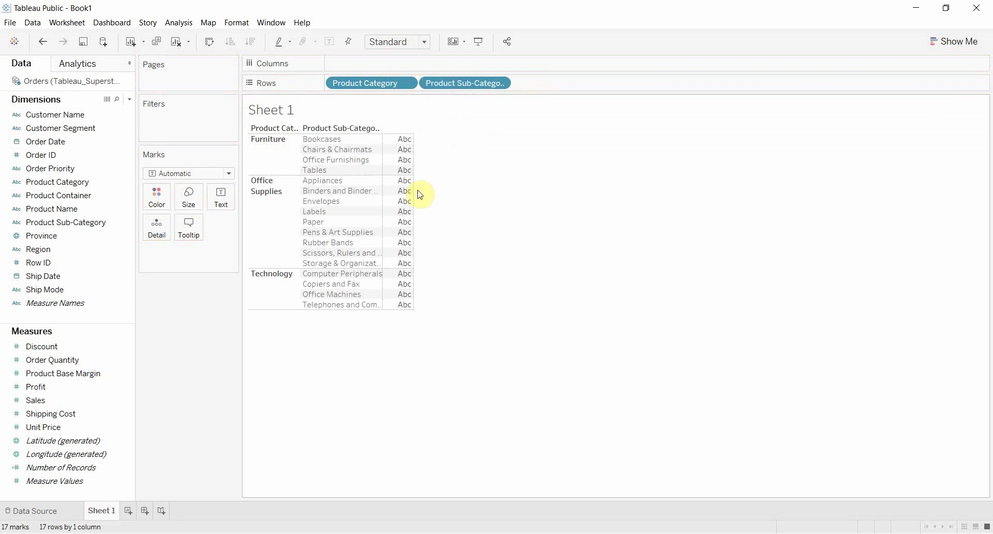
drag(53, 398, 399, 190)
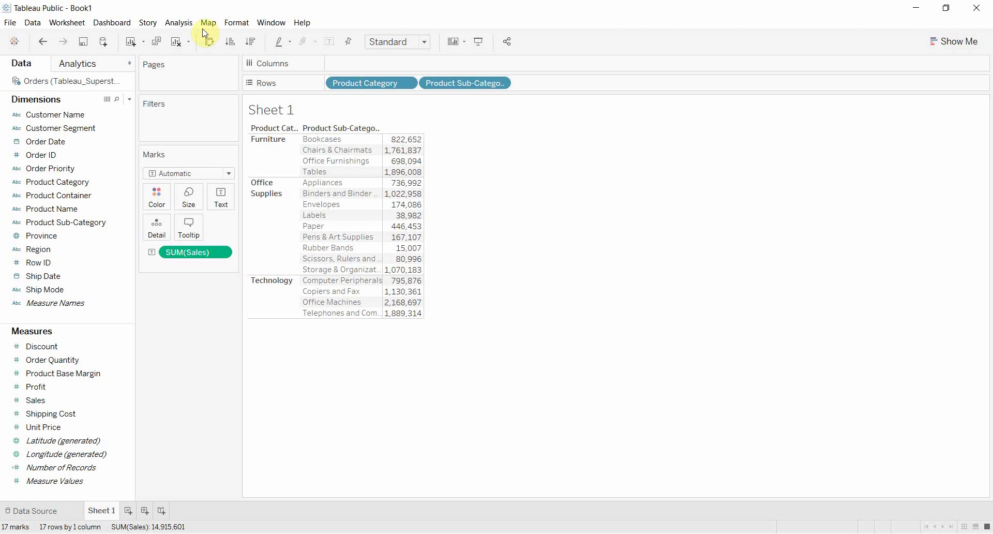
Start a new calculated field from the Dimensions menu and name it Fixed Sum of Sales
click(131, 102)
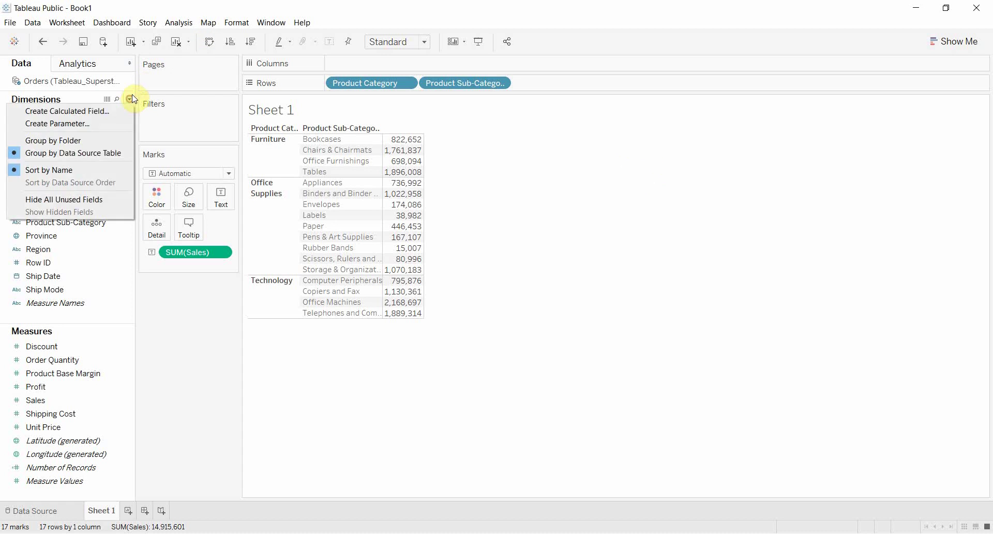
click(111, 115)
drag(568, 341, 730, 176)
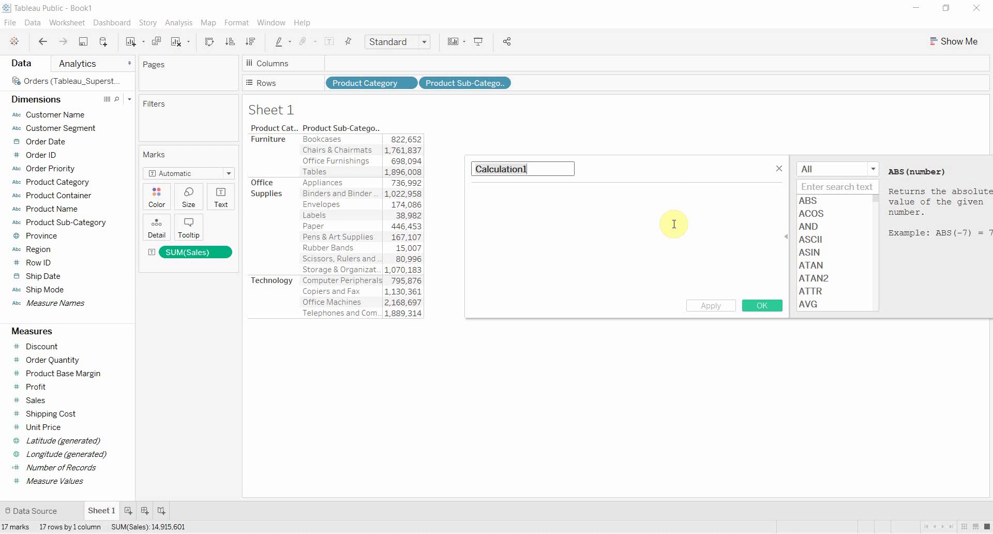
text(Fi)
key(BackSpace)
key(BackSpace)
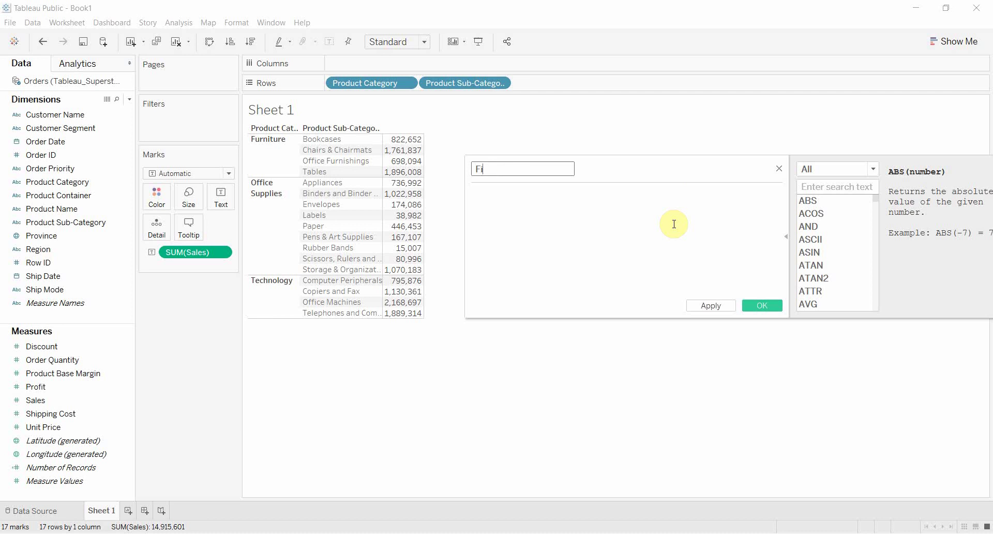
text(xed Sum of Sales)
key(Tab)
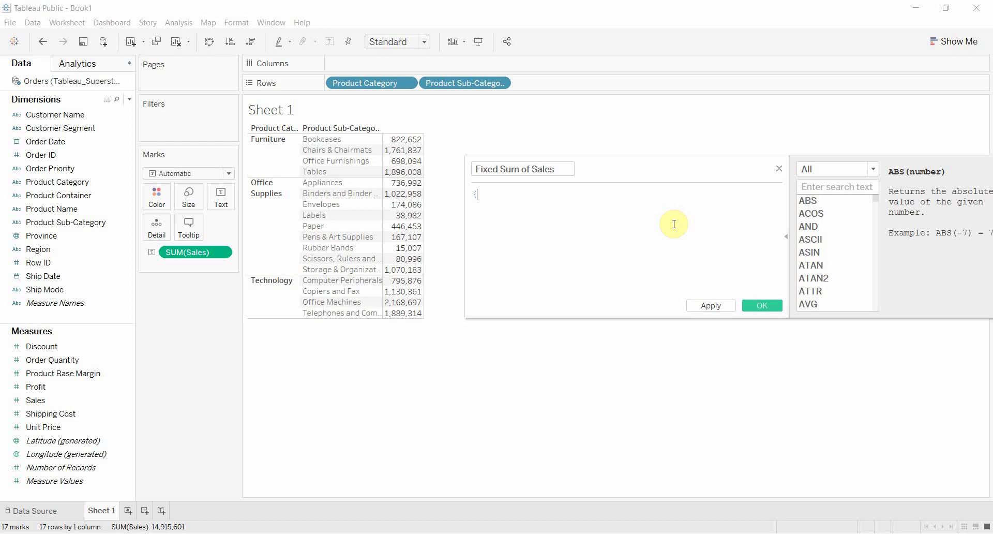
Enter the formula { FIXED [Product Category] : sum([Sales]) }, fixing the Sales field reference
text({ FIXED)
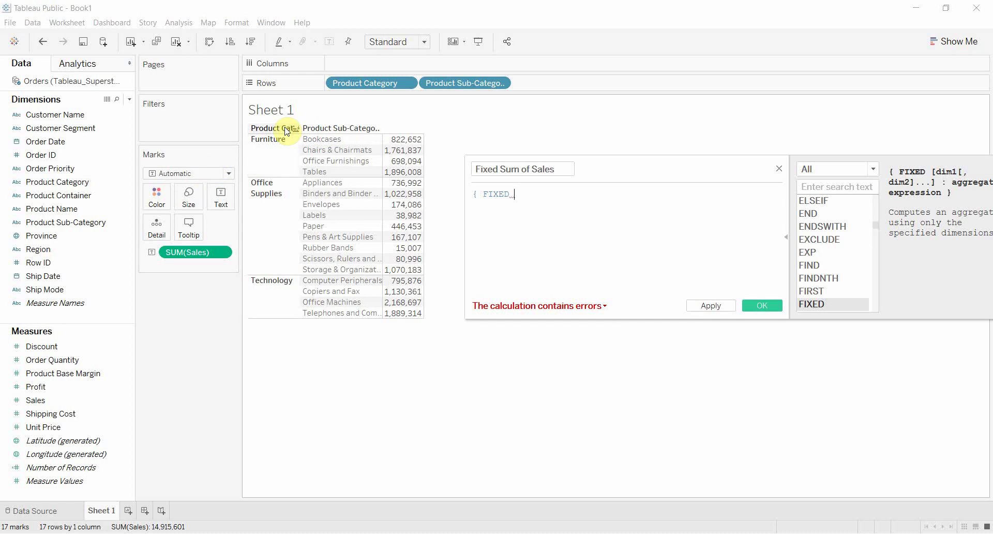
text(produc)
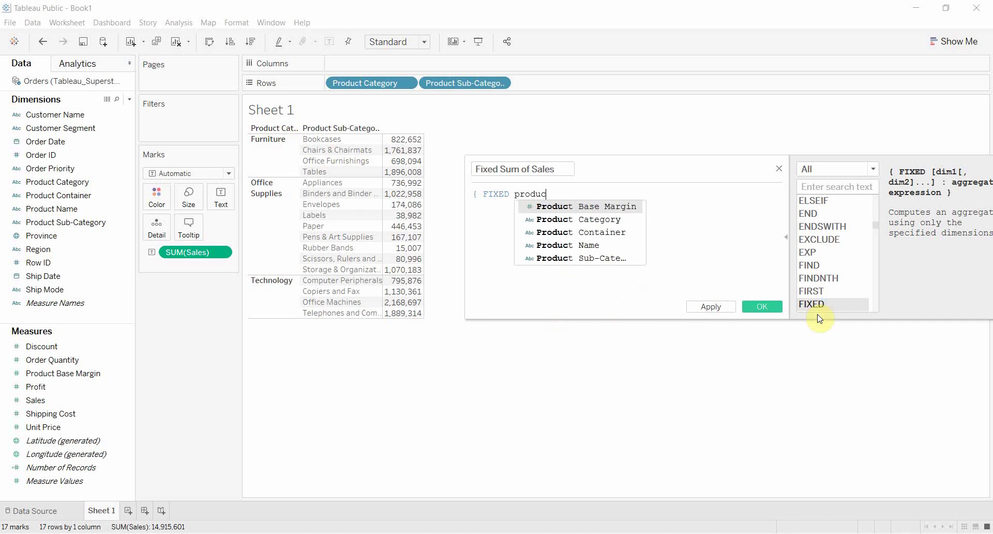
key(Down)
key(Return)
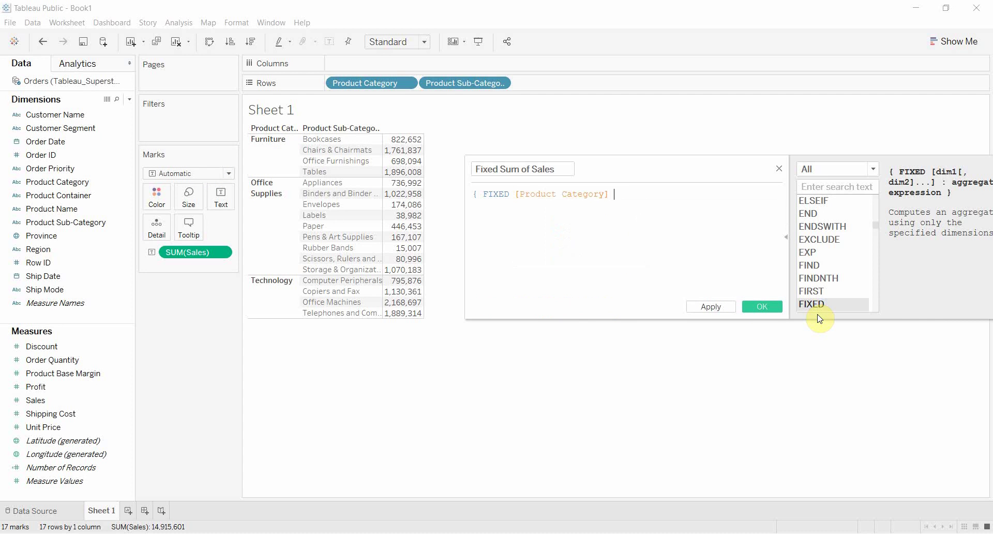
text(: sum()
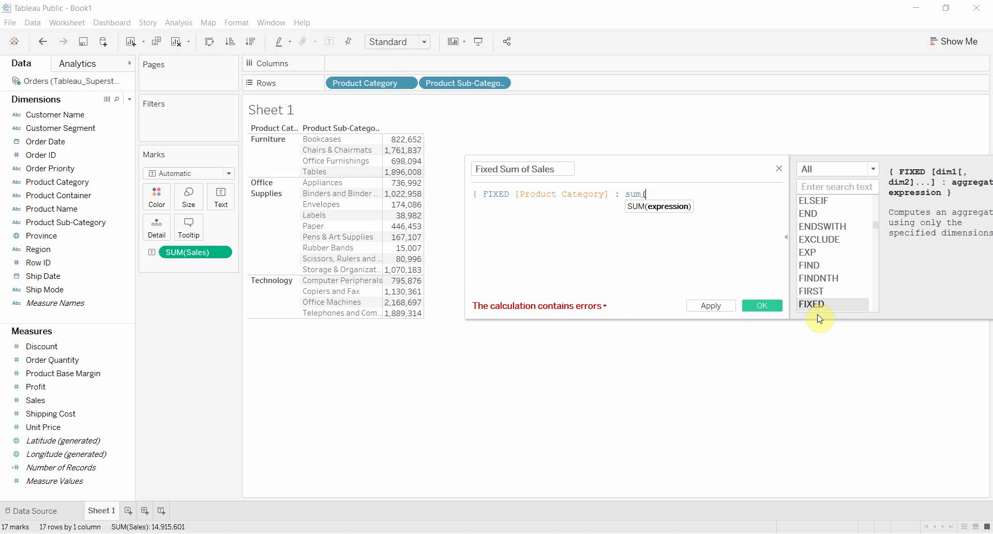
text(sales)
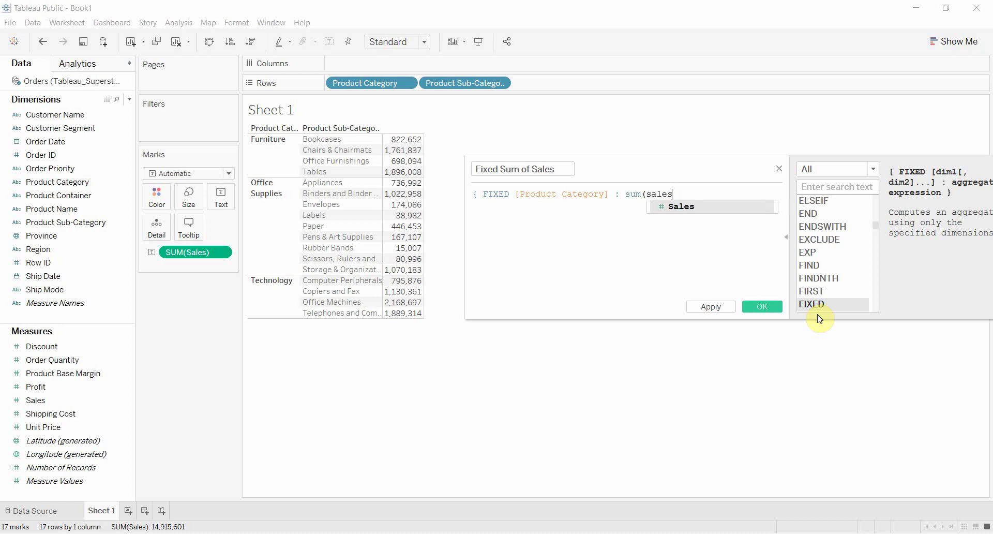
text())
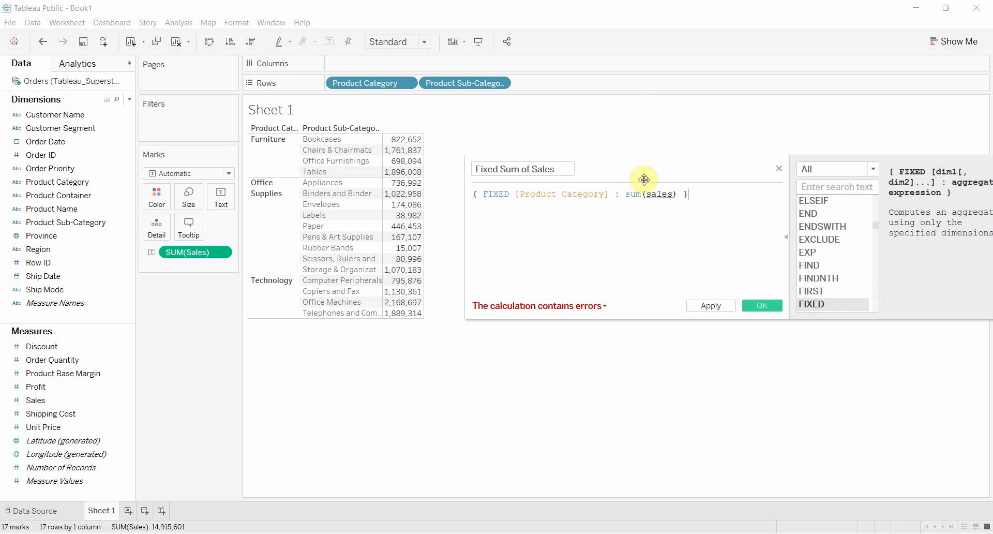
click(663, 194)
key(BackSpace)
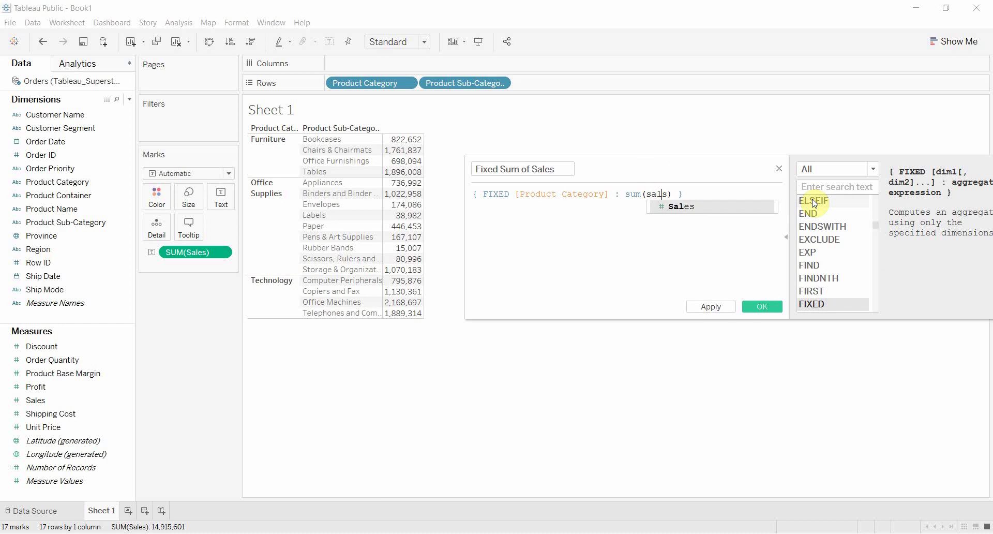
key(Return)
click(724, 196)
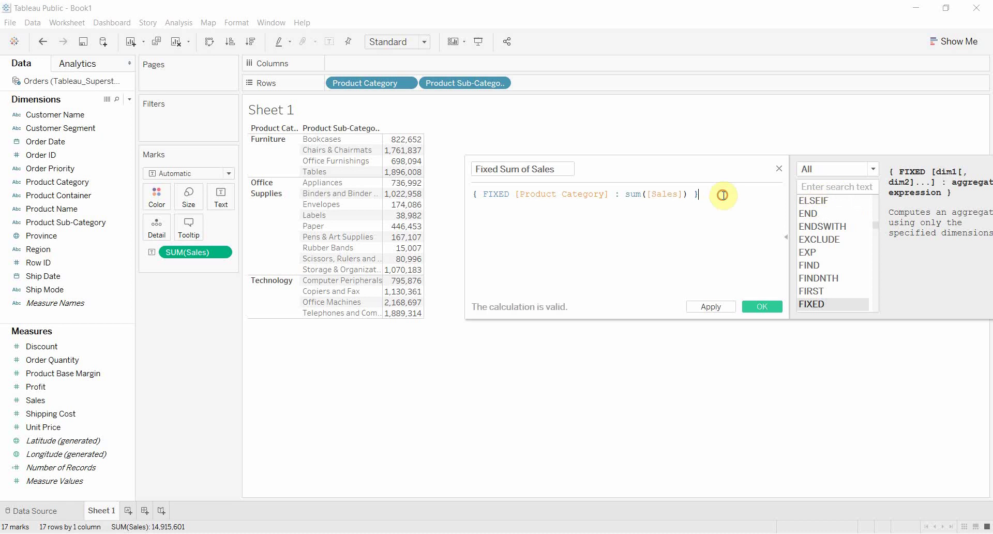
Save the field, add Fixed Sum of Sales beside Sales, and check the Furniture, Office Supplies and Technology totals
click(758, 306)
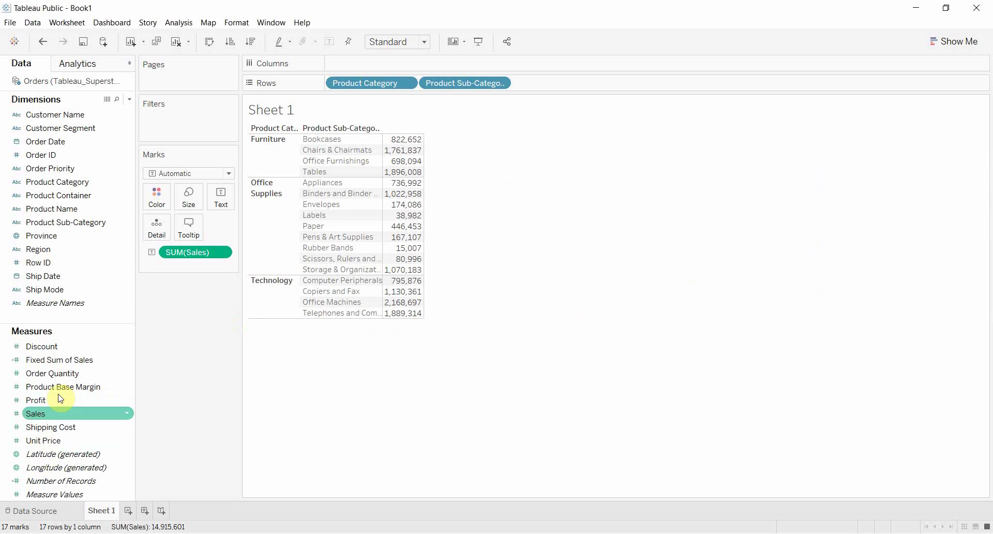
drag(62, 359, 399, 230)
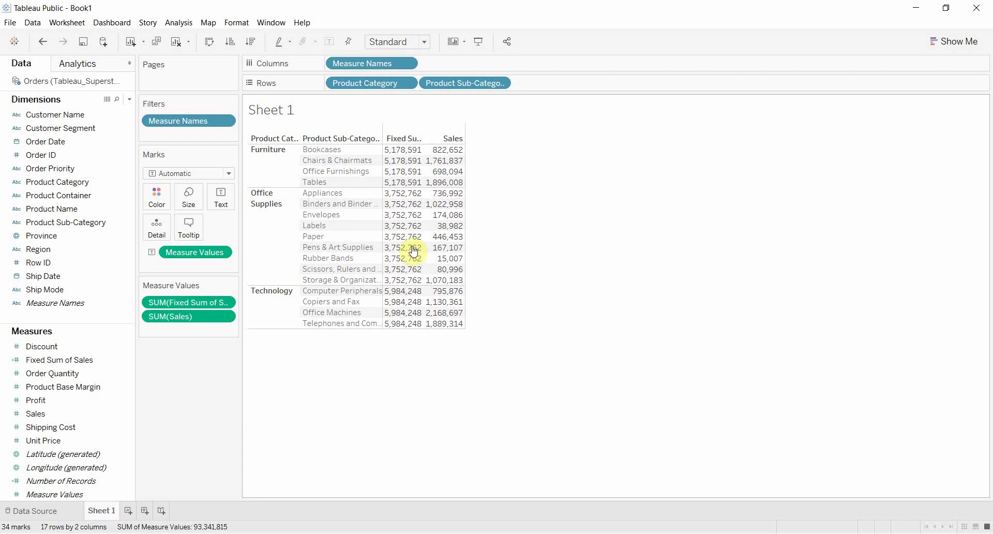
click(283, 170)
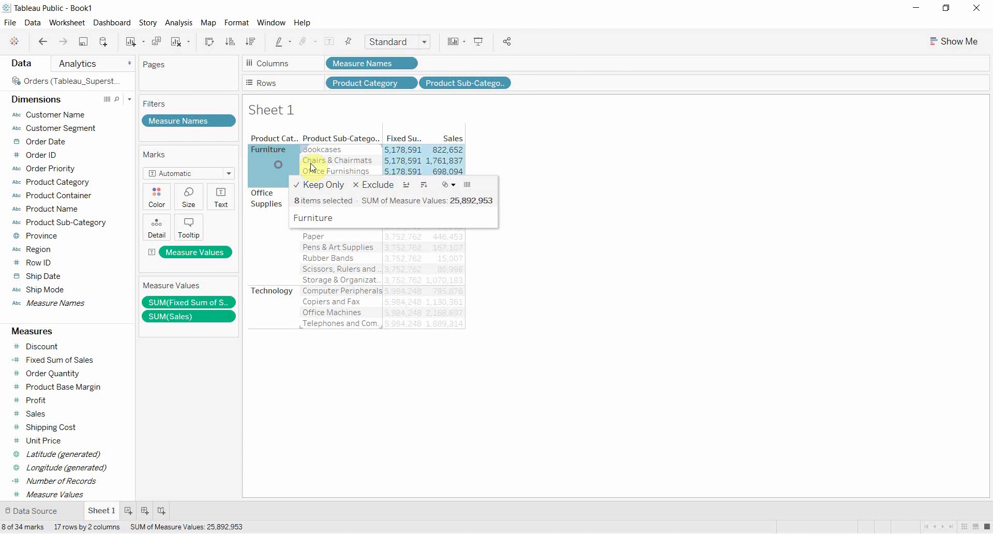
click(273, 209)
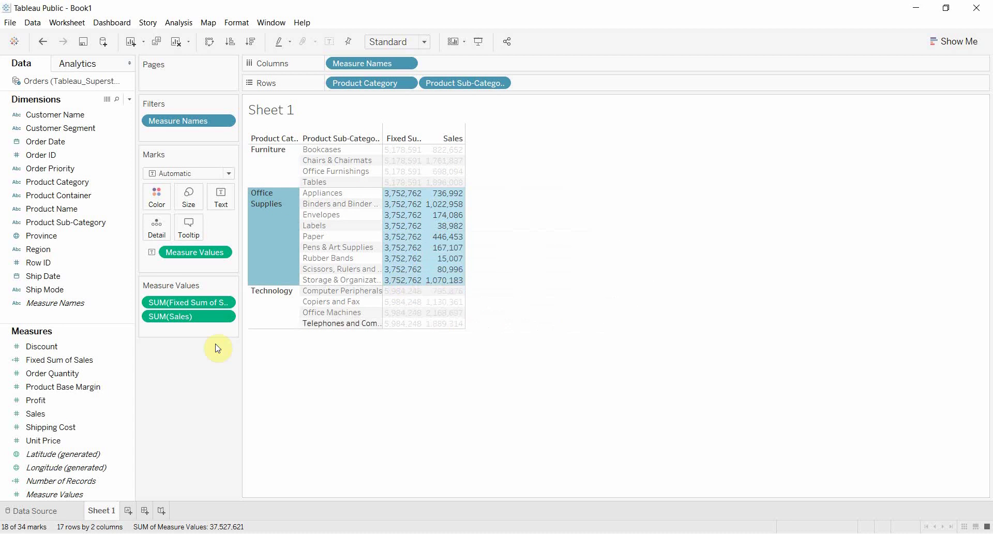
click(264, 305)
click(623, 221)
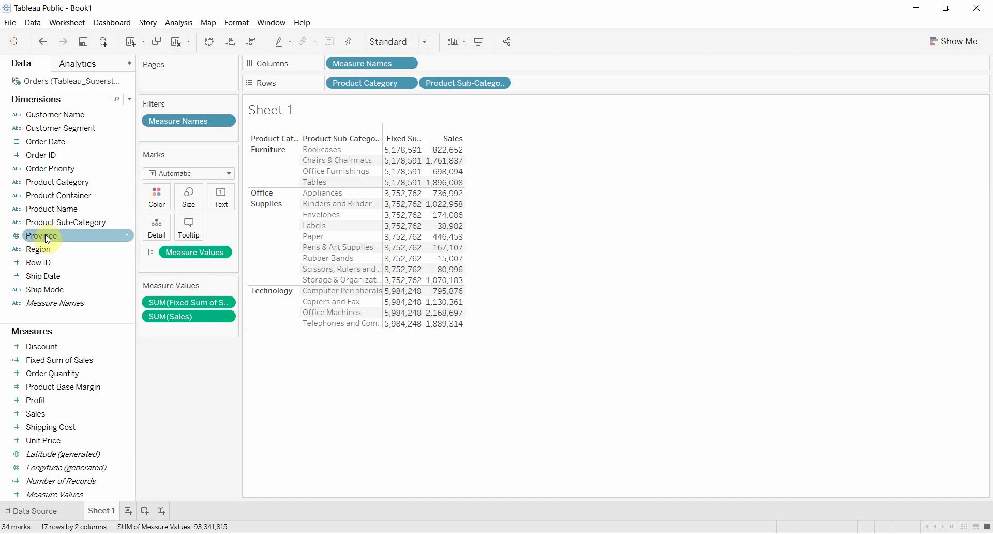
Break each sub-category down by Province to inspect the Fixed Sum of Sales values
drag(73, 235, 550, 82)
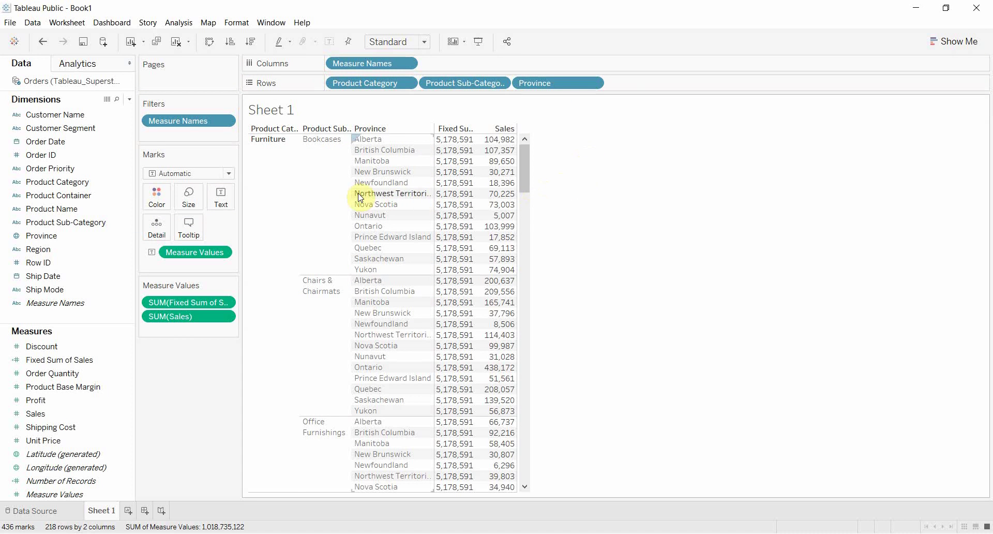
mouse_move(465, 148)
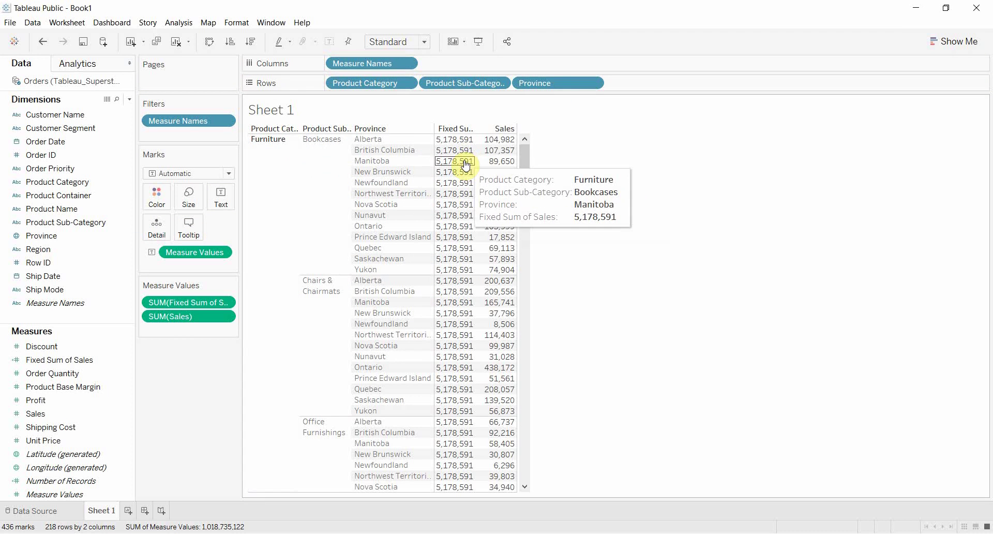
mouse_move(465, 267)
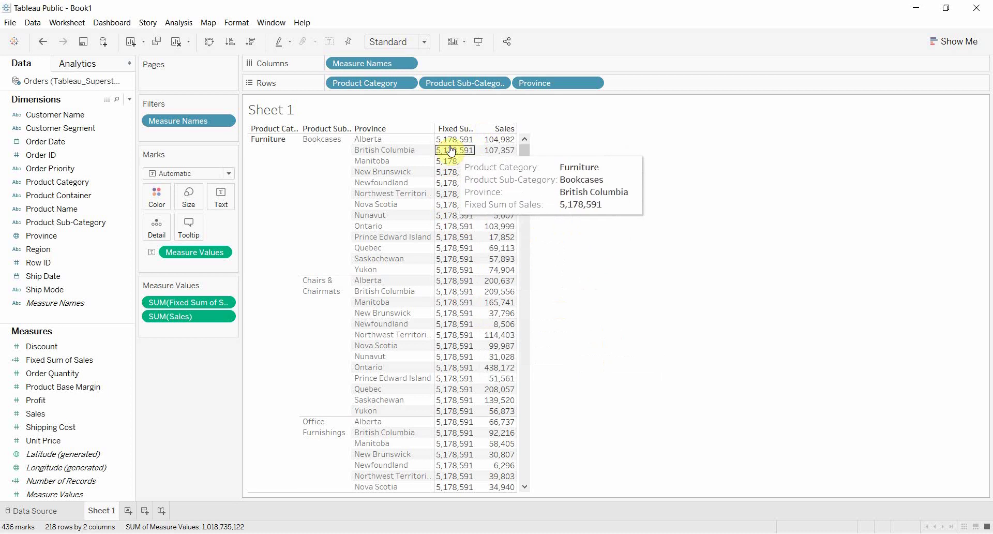
Scroll through the Furniture rows, then remove Province from the Rows shelf
click(298, 207)
scroll(398, 233, down, 10)
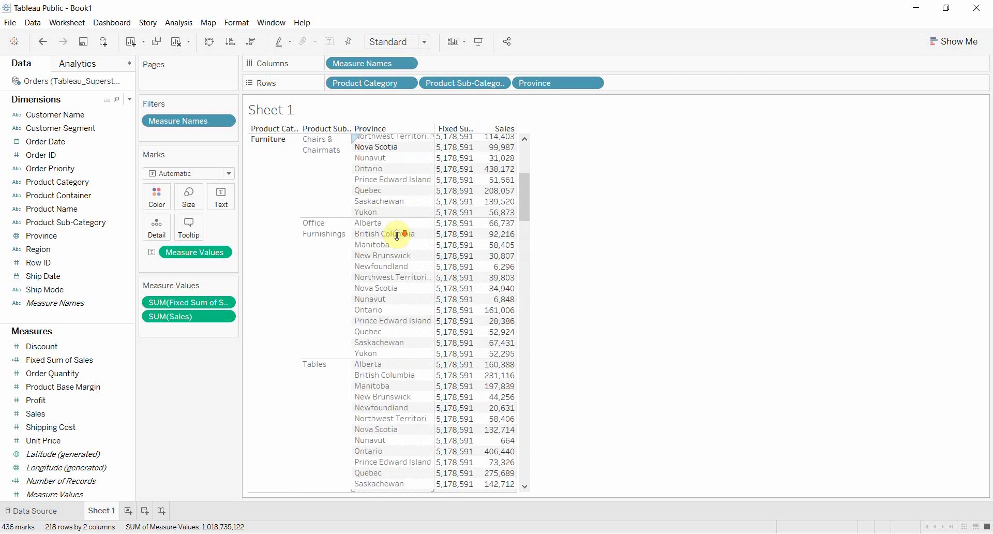
scroll(394, 246, down, 8)
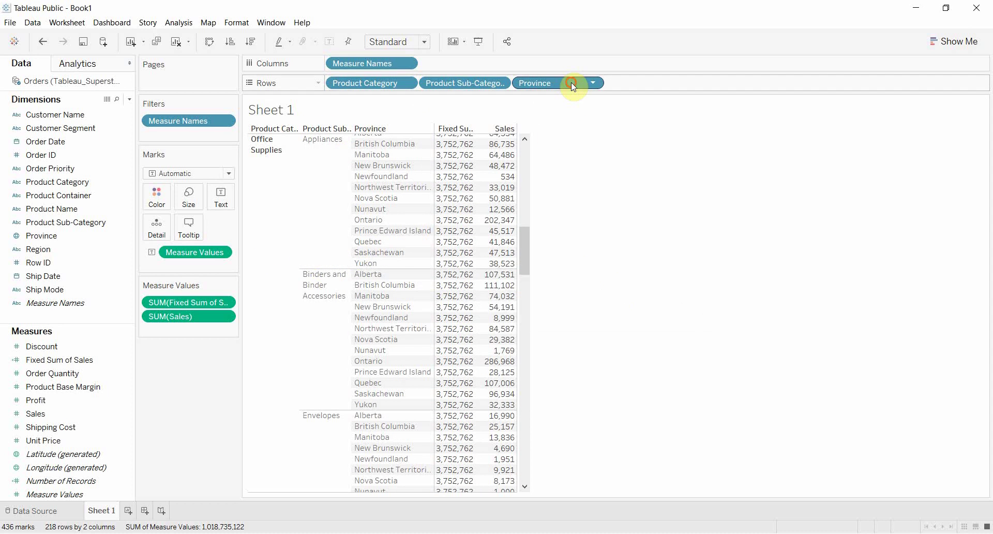
drag(571, 82, 96, 222)
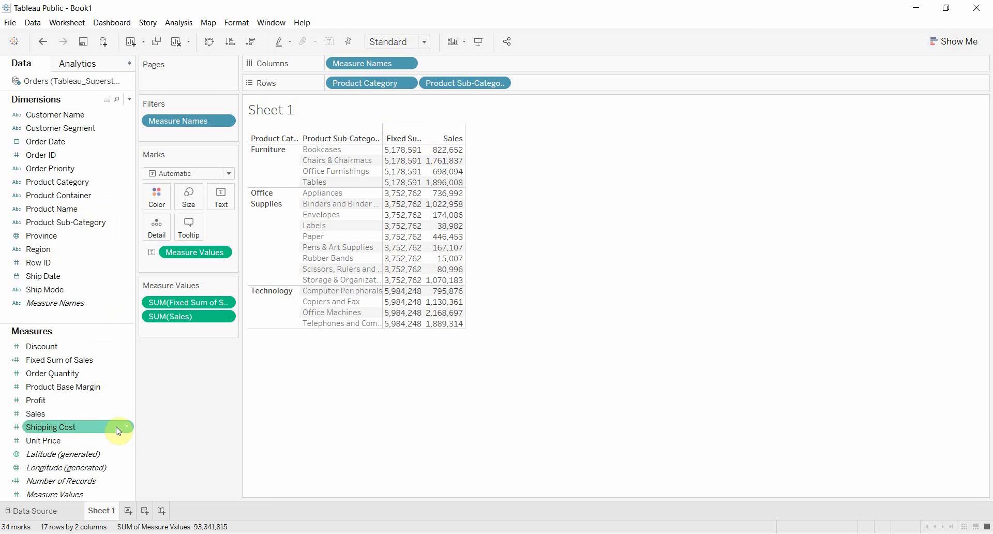
Create a calculated field from the Sales field named Pct of Category Sales
click(127, 413)
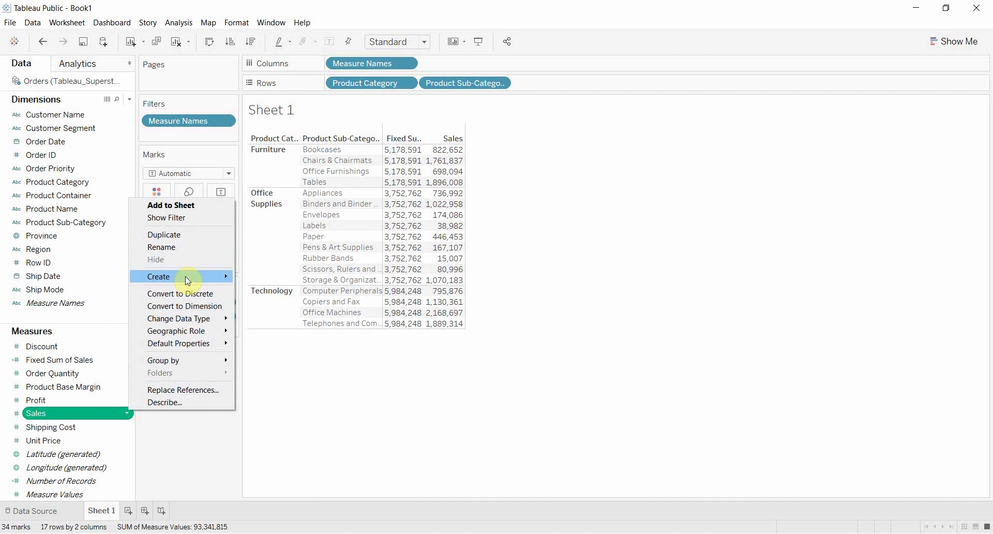
mouse_move(189, 277)
click(300, 279)
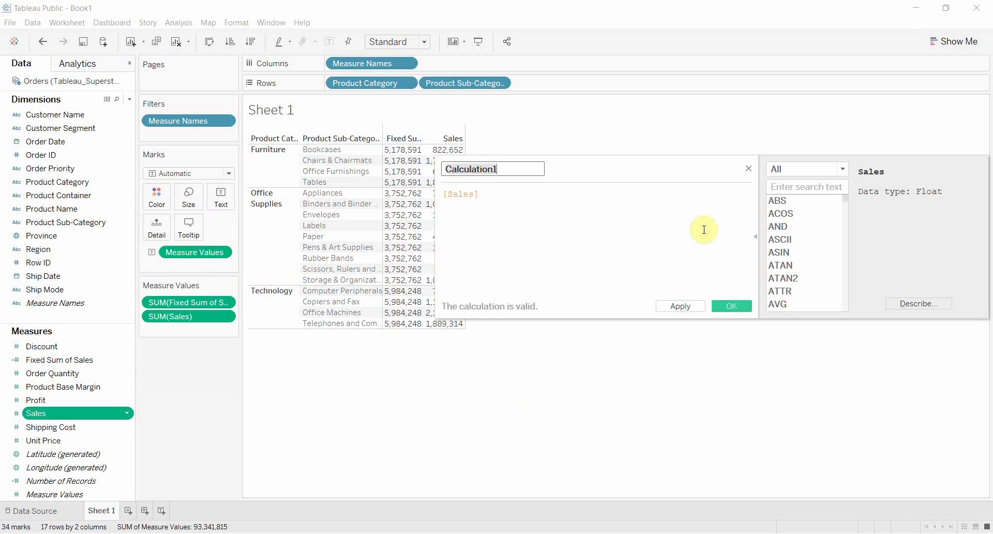
text(Pct of Ca)
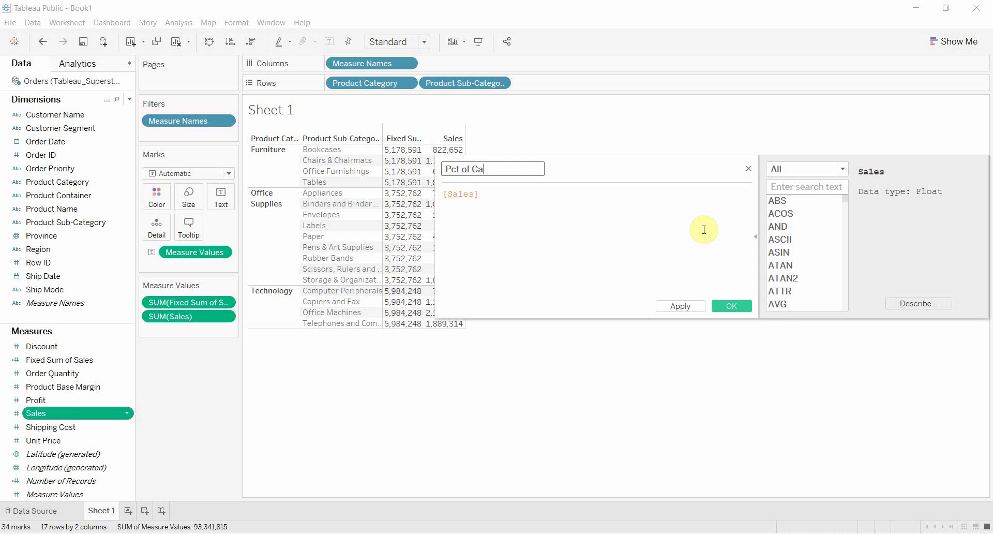
text(tegory Sales)
key(Tab)
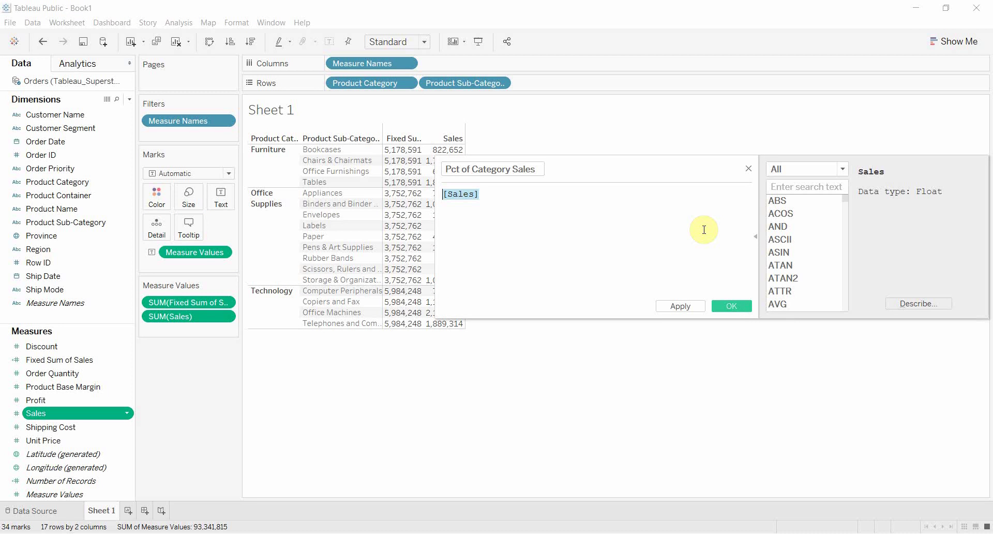
Enter the formula sum([Sales]) / sum([Fixed Sum of Sales])
key(Home)
text(sum)
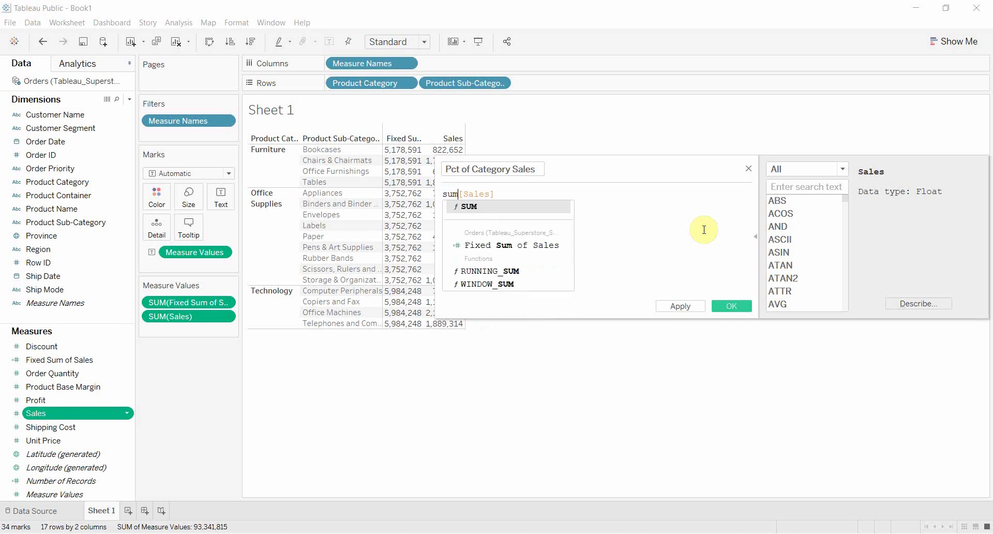
text(()
key(End)
text())
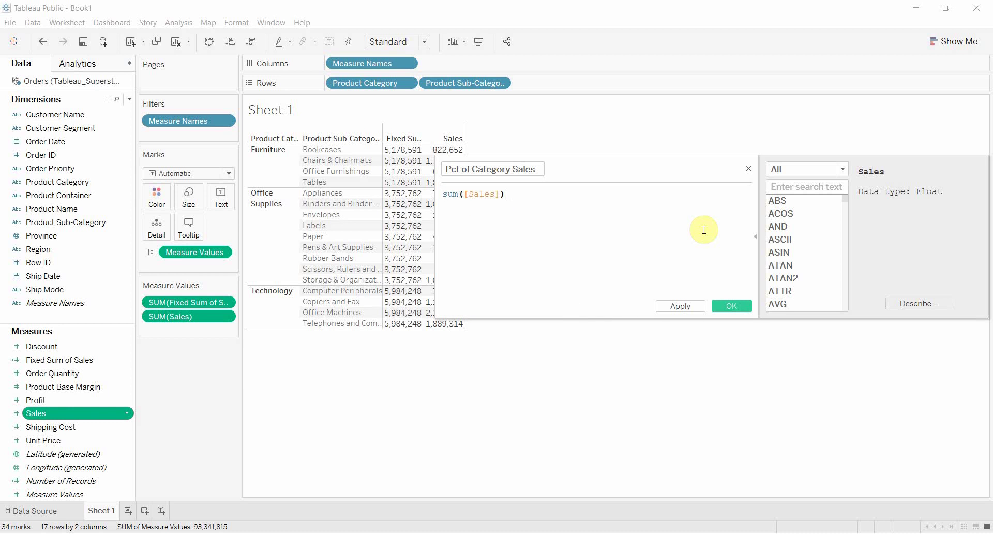
text( /)
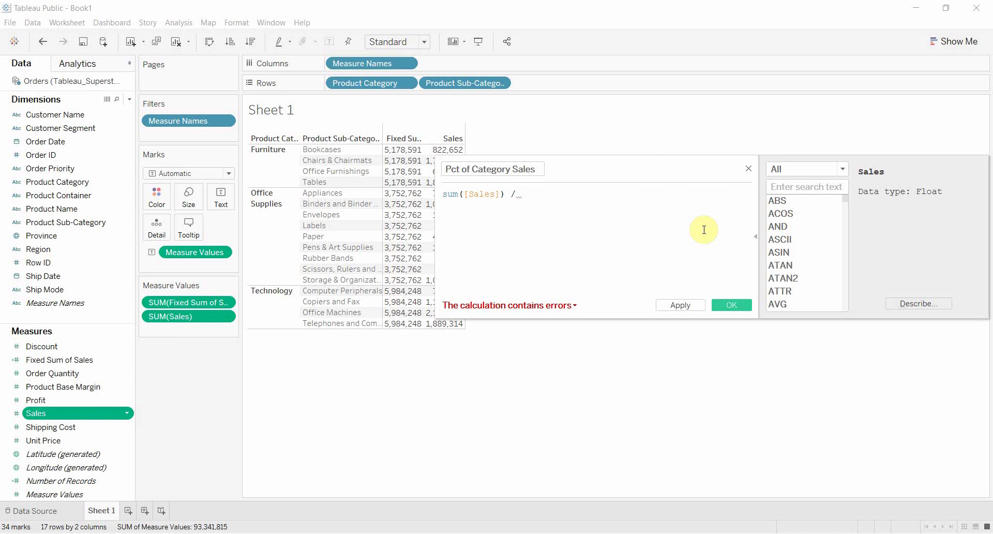
text( sum(sales)
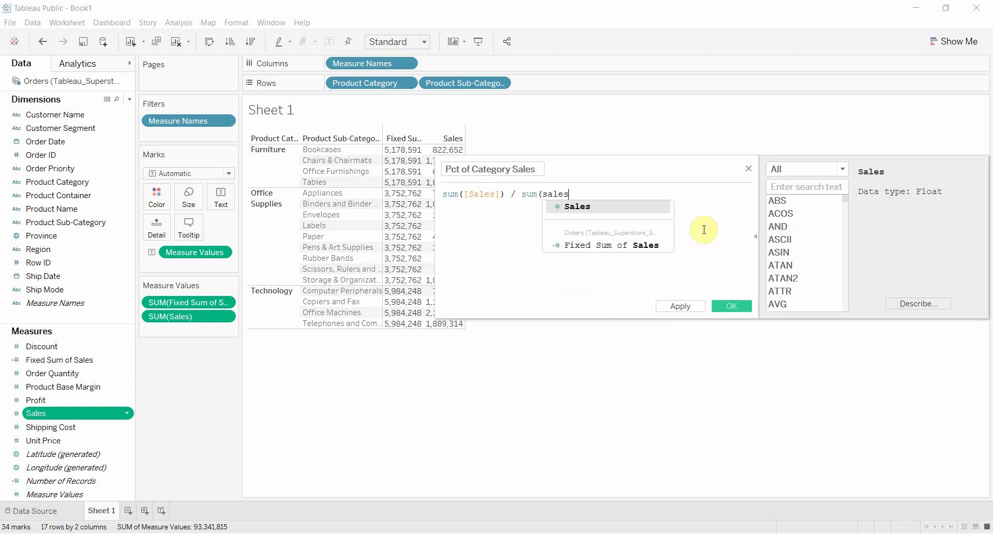
key(Down)
key(Return)
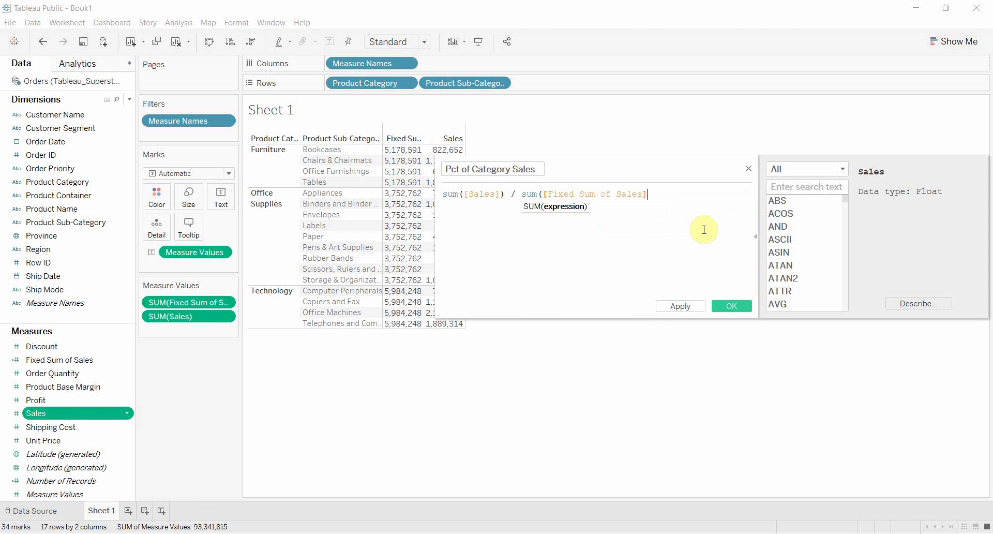
text())
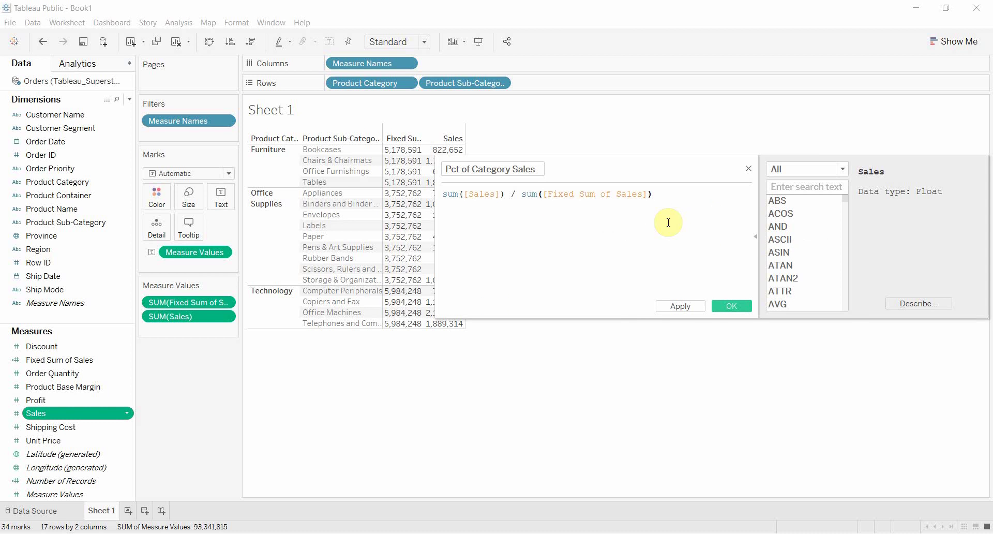
Save Pct of Category Sales, add it as a third column, and format it as a one-decimal percentage
click(738, 306)
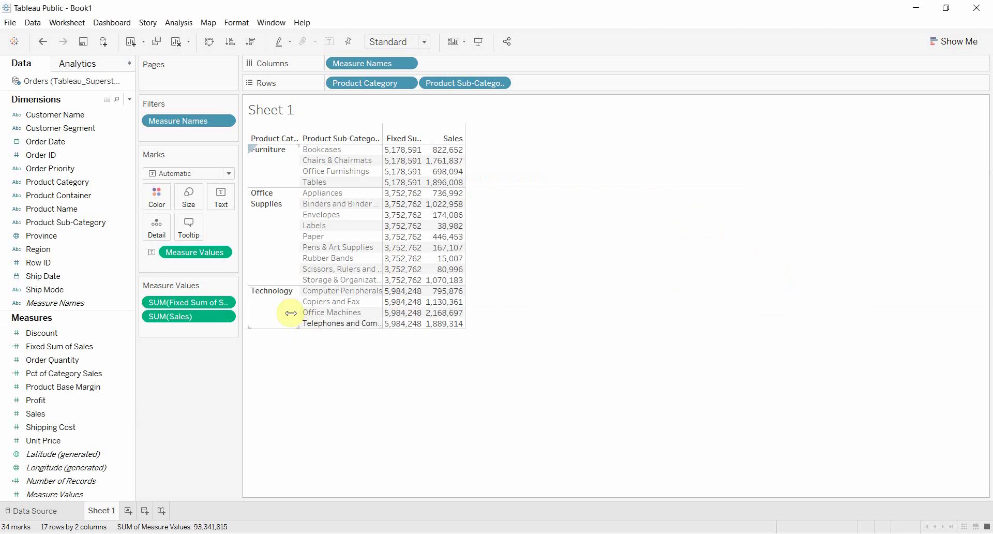
drag(104, 374, 224, 335)
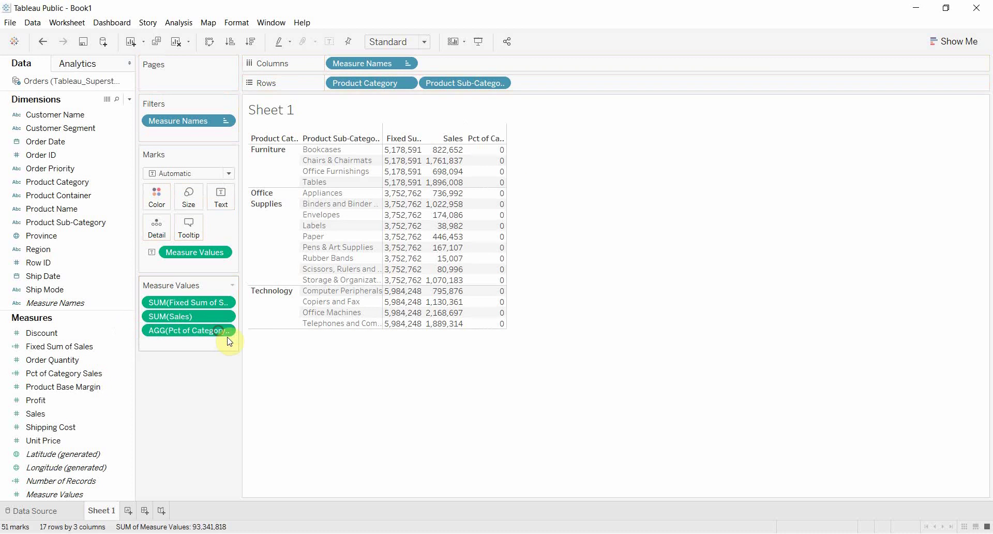
click(225, 330)
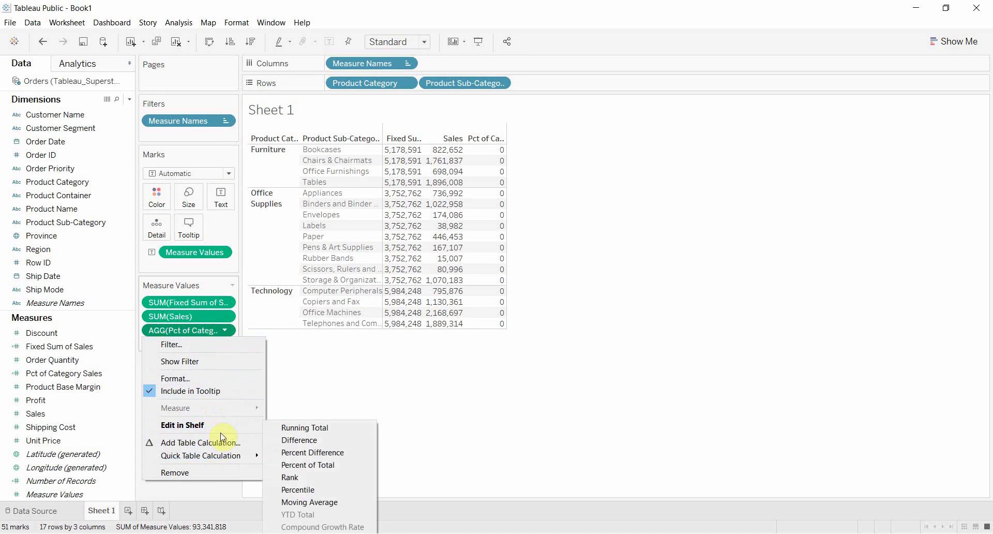
click(209, 379)
click(107, 142)
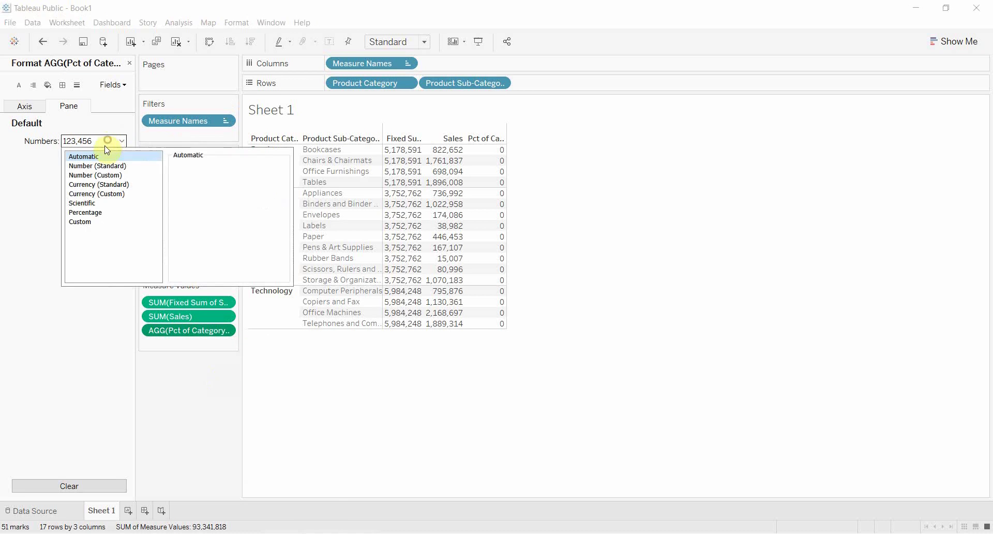
click(107, 213)
click(201, 180)
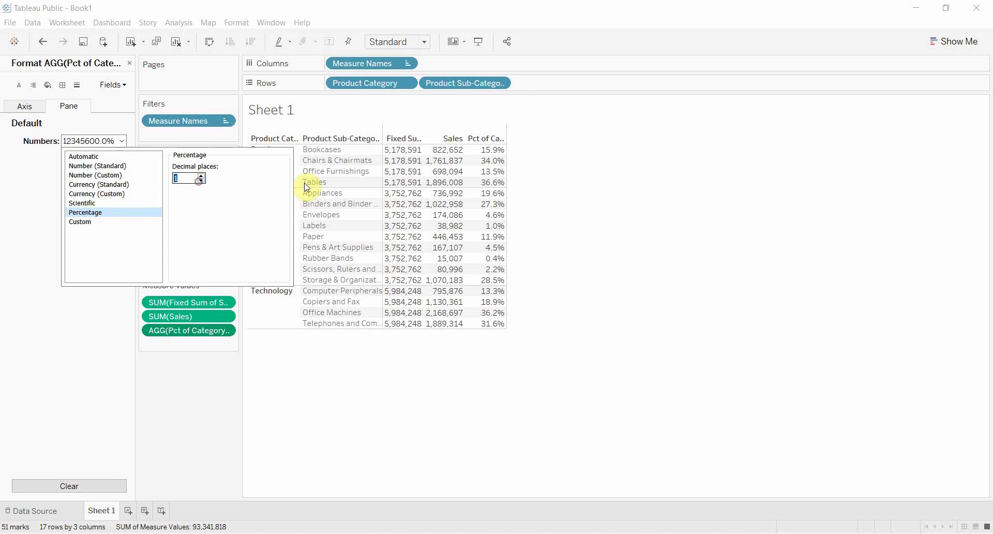
click(576, 195)
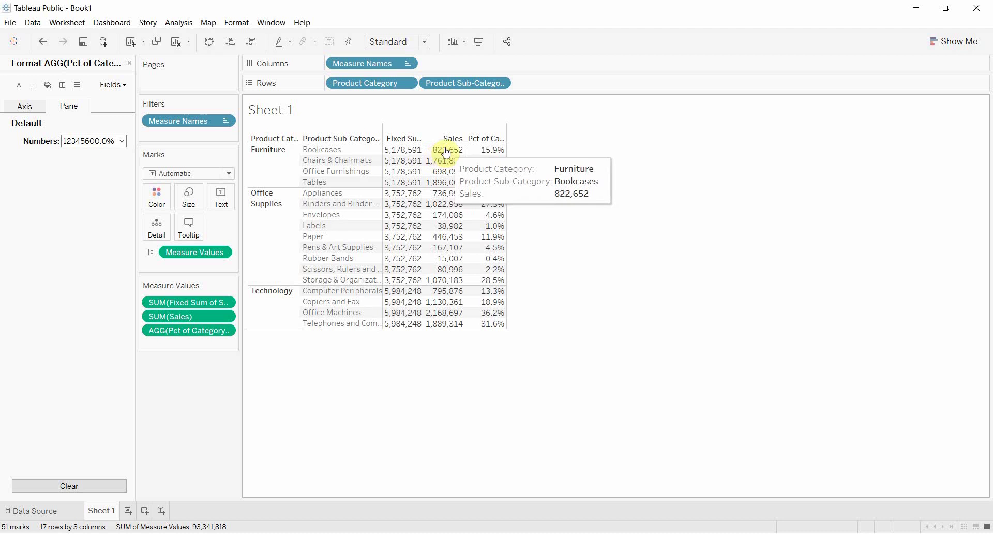
mouse_move(501, 151)
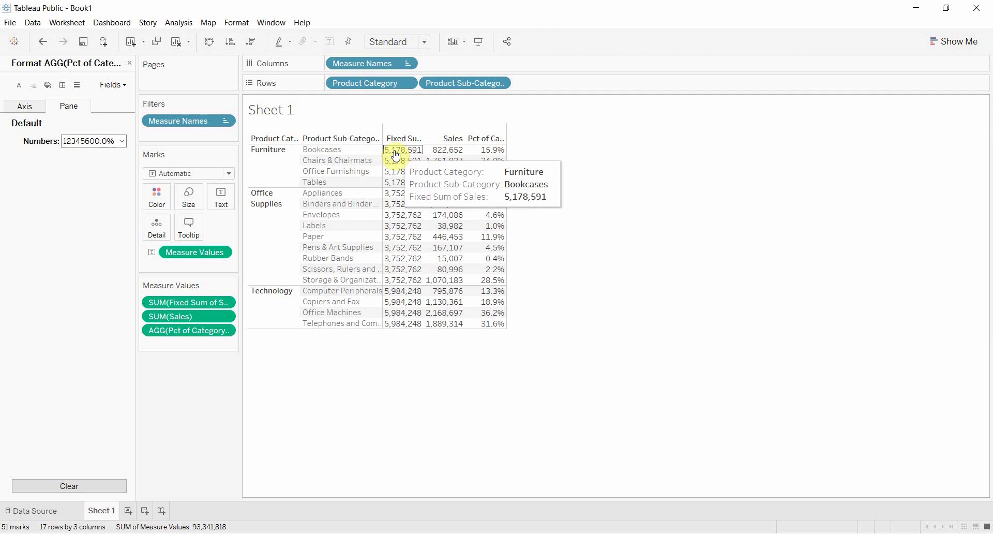